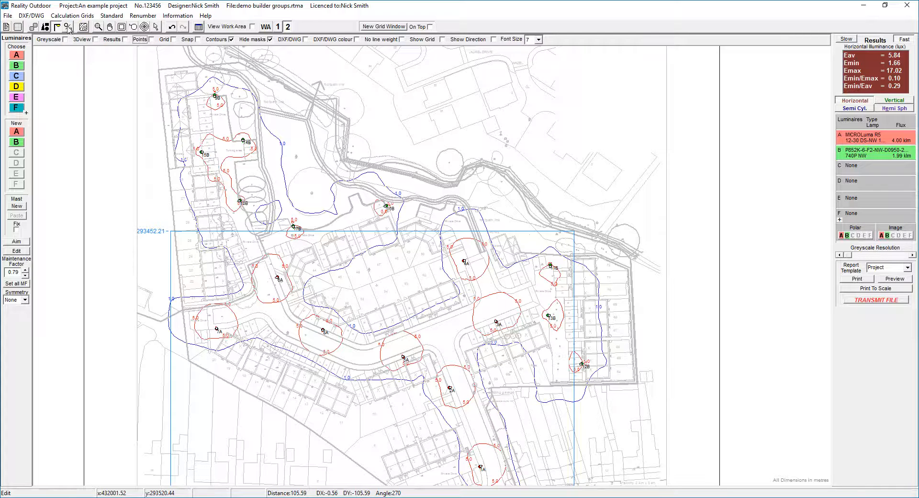
# Create a 3 by 3 rectangular luminaire group, a circular group and a line group in the open area north of the housing.
pyautogui.click(68, 27)
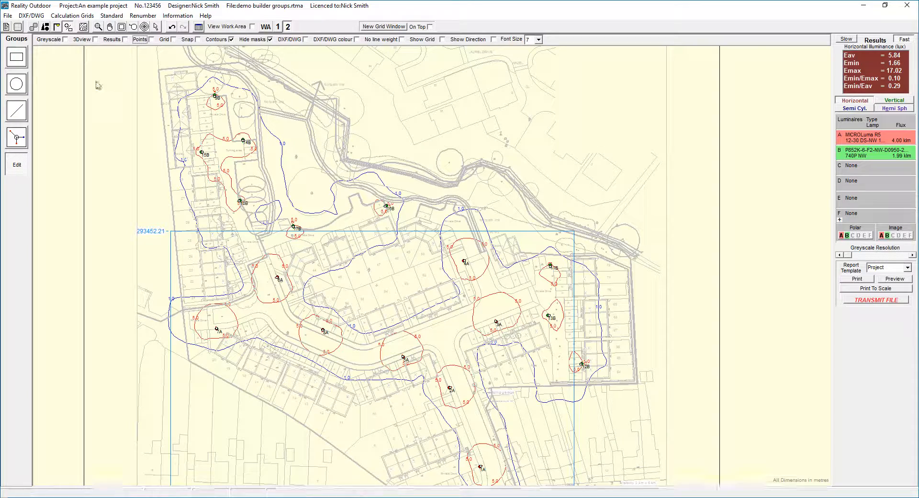
pyautogui.click(16, 57)
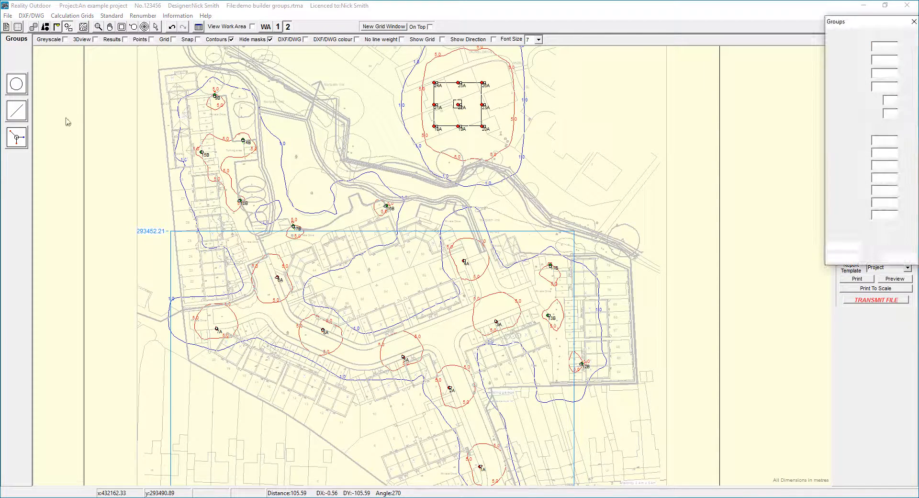
pyautogui.click(17, 86)
pyautogui.moveTo(554, 108)
pyautogui.mouseDown()
pyautogui.moveTo(545, 127)
pyautogui.moveTo(649, 210)
pyautogui.mouseUp()
pyautogui.click(17, 112)
# Delete the line, circular and rectangular luminaire groups from the open area.
pyautogui.click(845, 258)
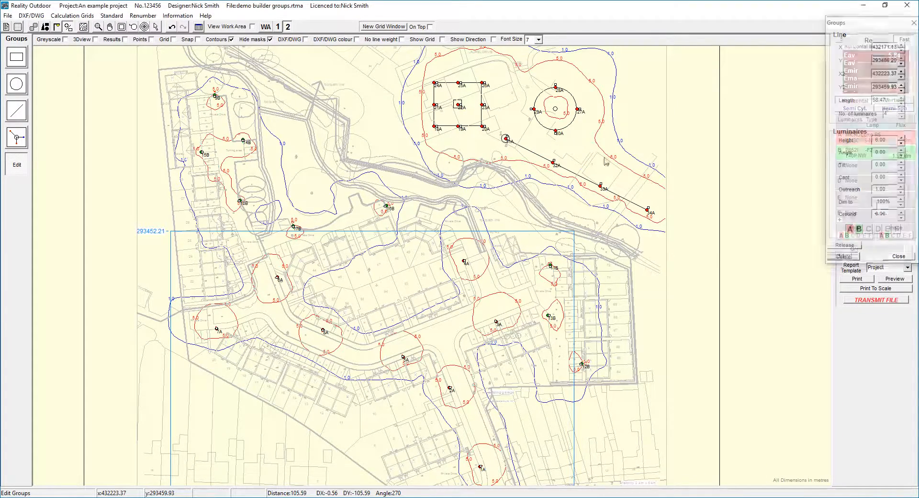
pyautogui.click(843, 257)
pyautogui.click(458, 105)
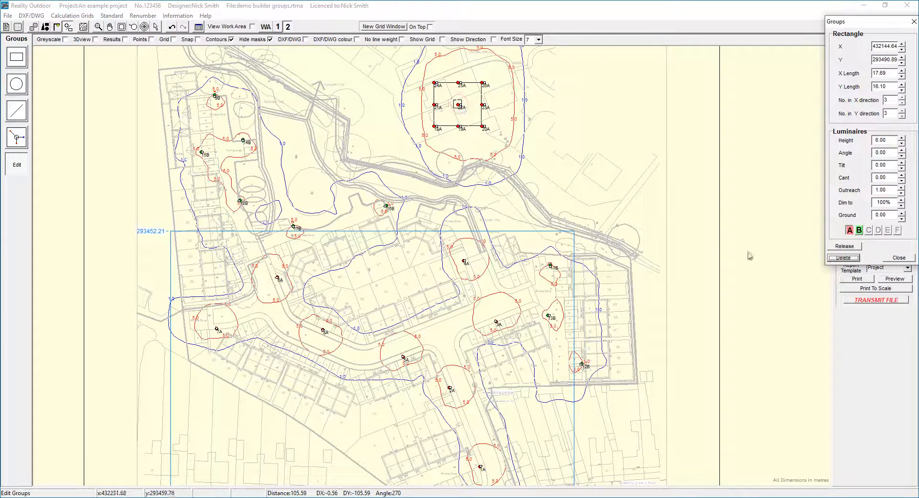
pyautogui.click(843, 258)
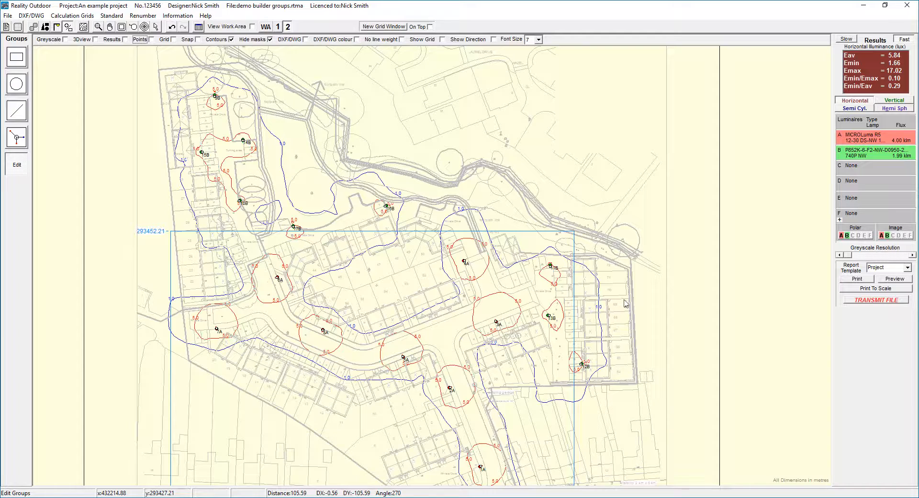
# Lower the mounting height of column 4 individually, and open and close the properties of column 2.
pyautogui.scroll(-3, 620, 333)
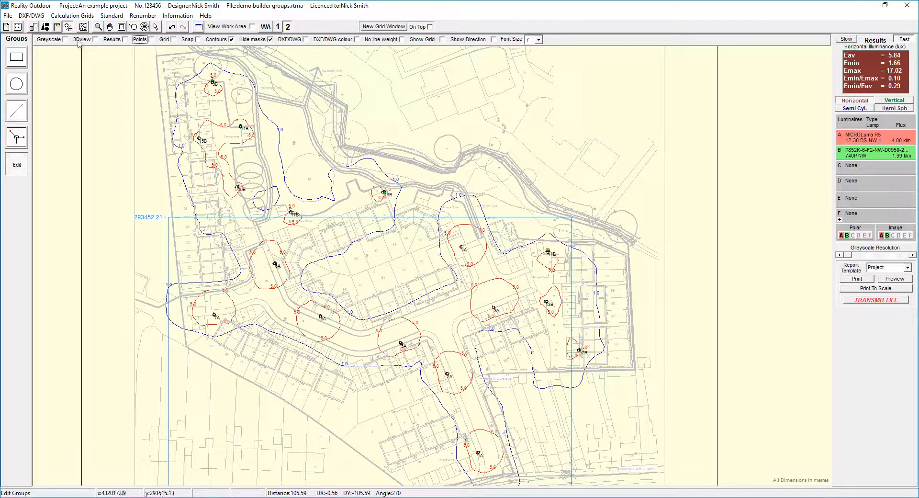
pyautogui.click(57, 27)
pyautogui.click(462, 250)
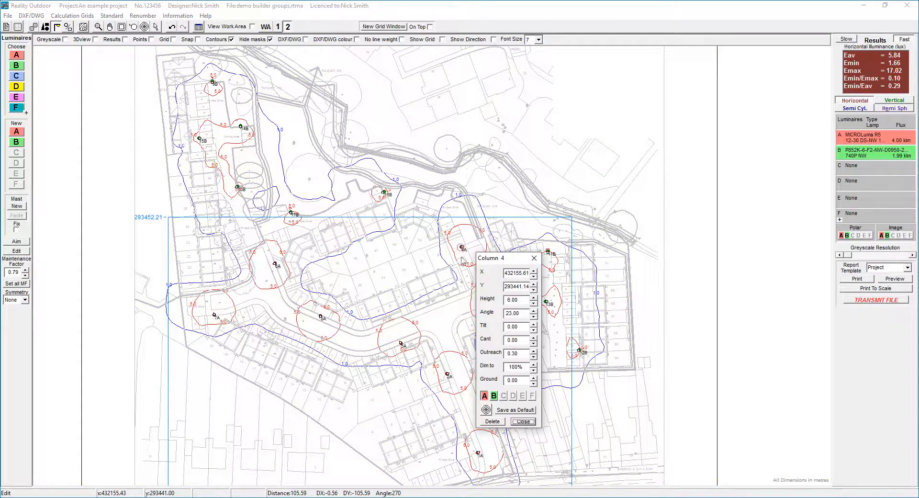
pyautogui.click(533, 303)
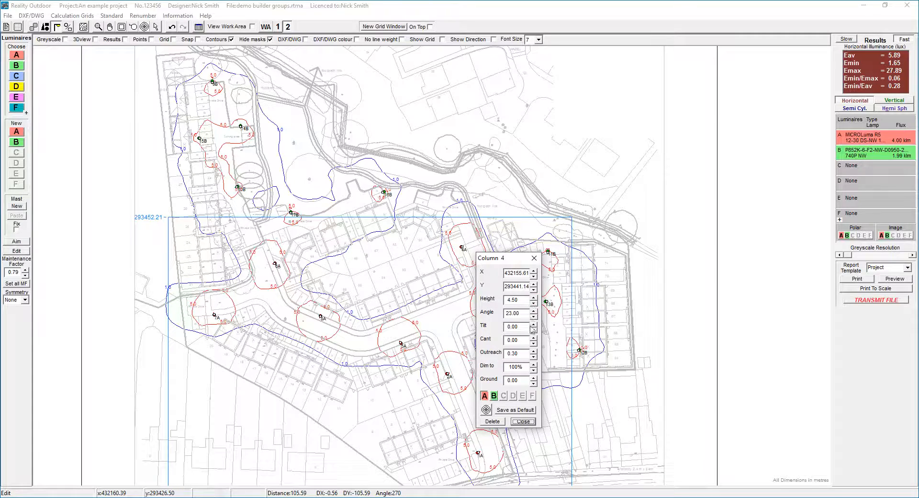
pyautogui.click(533, 303)
pyautogui.click(523, 422)
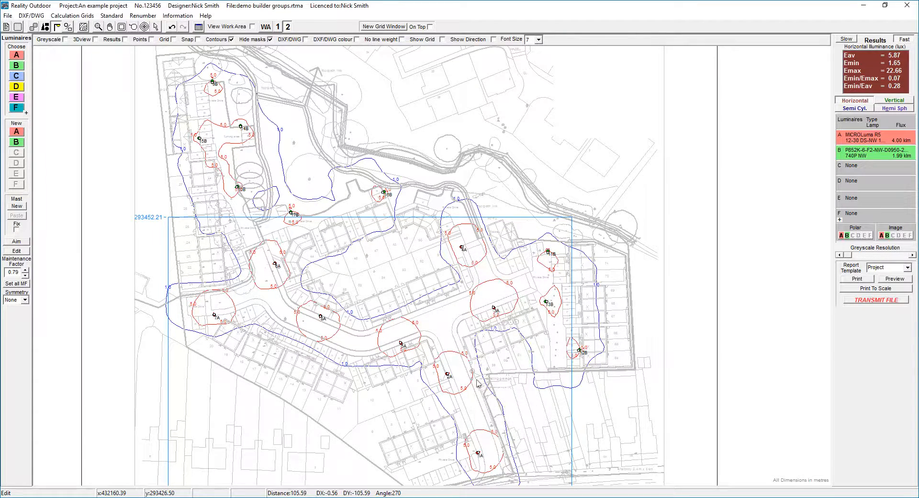
pyautogui.click(447, 375)
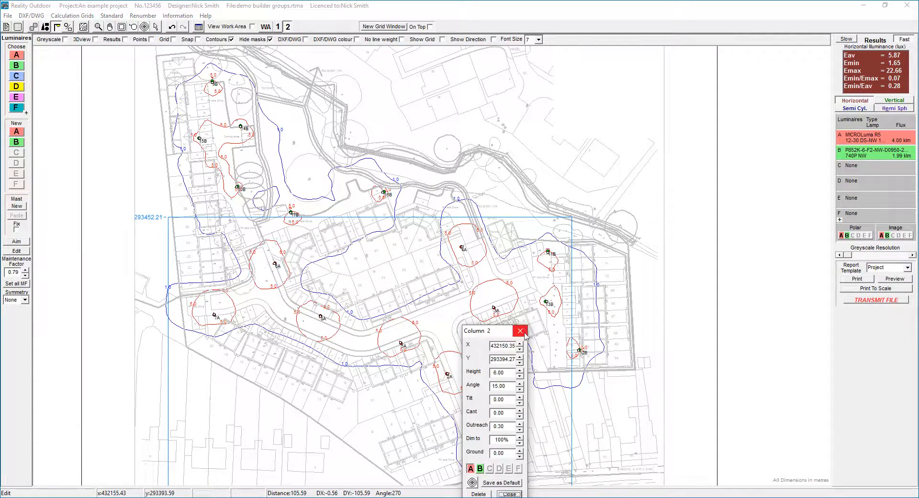
pyautogui.click(528, 336)
# Create a user-defined group containing all the luminaires on the site plan, keeping its settings clear of the results.
pyautogui.click(69, 27)
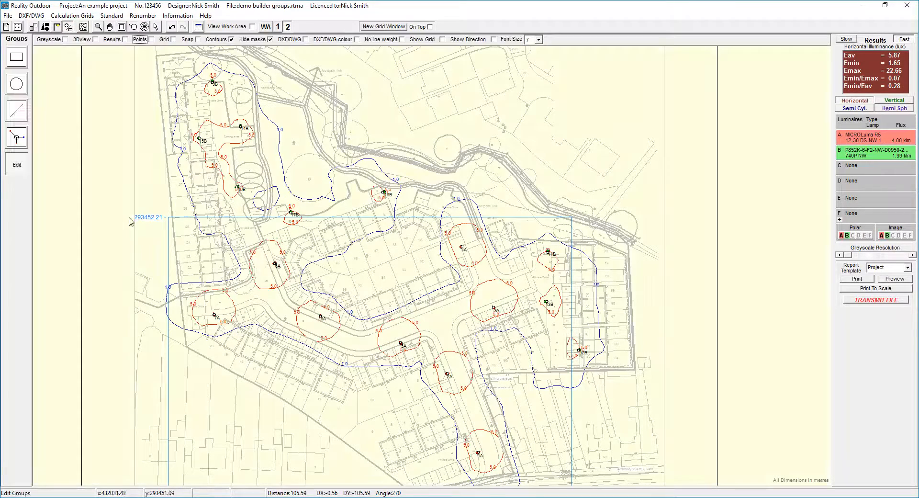
pyautogui.click(14, 137)
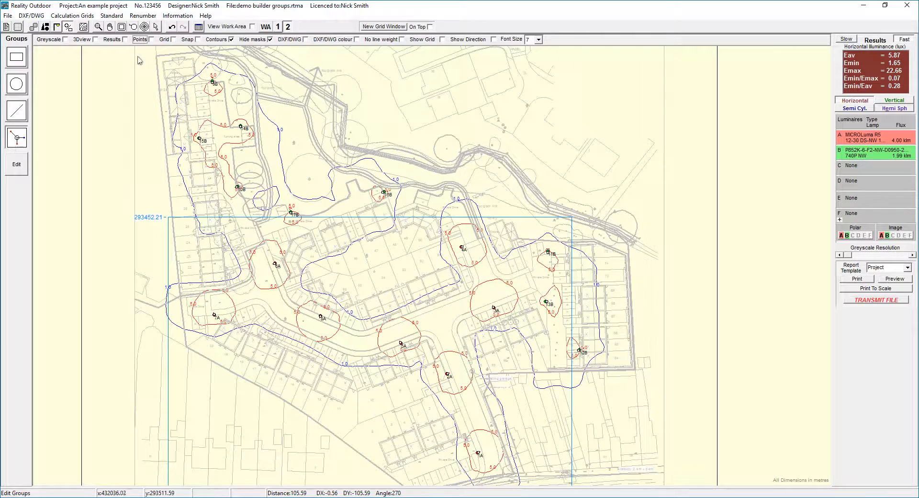
pyautogui.moveTo(137, 56); pyautogui.dragTo(697, 477)
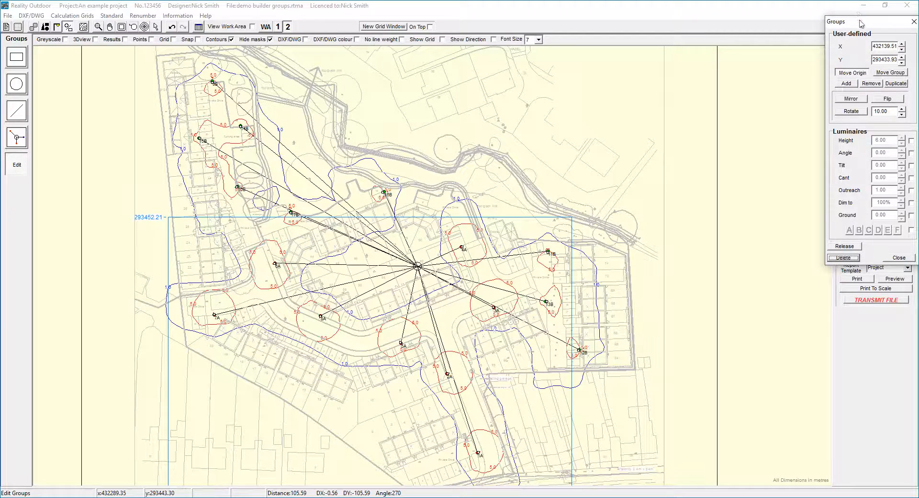
pyautogui.moveTo(860, 24); pyautogui.dragTo(756, 58)
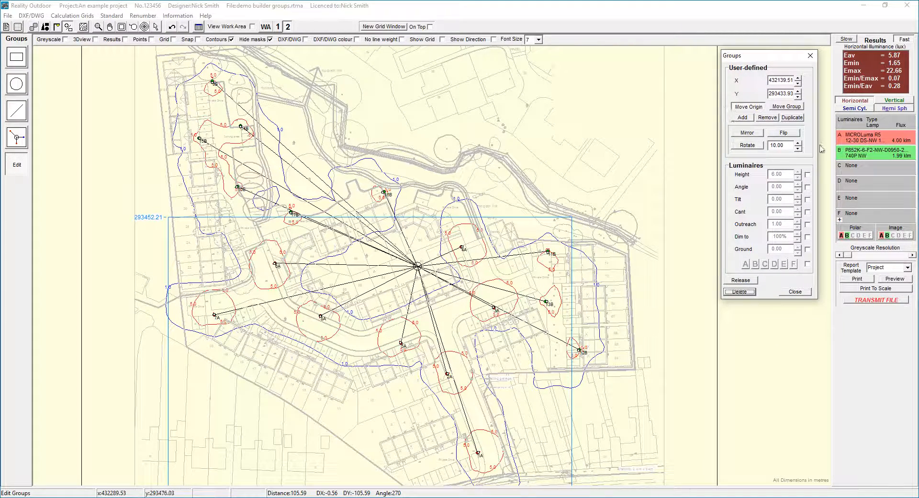
# Remove the type B luminaires on the east side, in the centre and in the northwest from the user-defined group.
pyautogui.click(767, 120)
pyautogui.moveTo(598, 198); pyautogui.dragTo(532, 397)
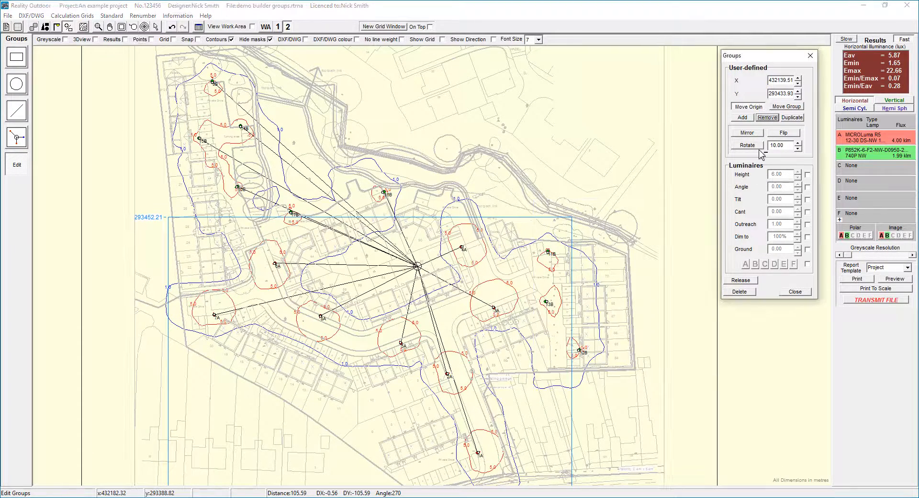
pyautogui.click(762, 120)
pyautogui.moveTo(276, 164); pyautogui.dragTo(436, 242)
pyautogui.click(762, 119)
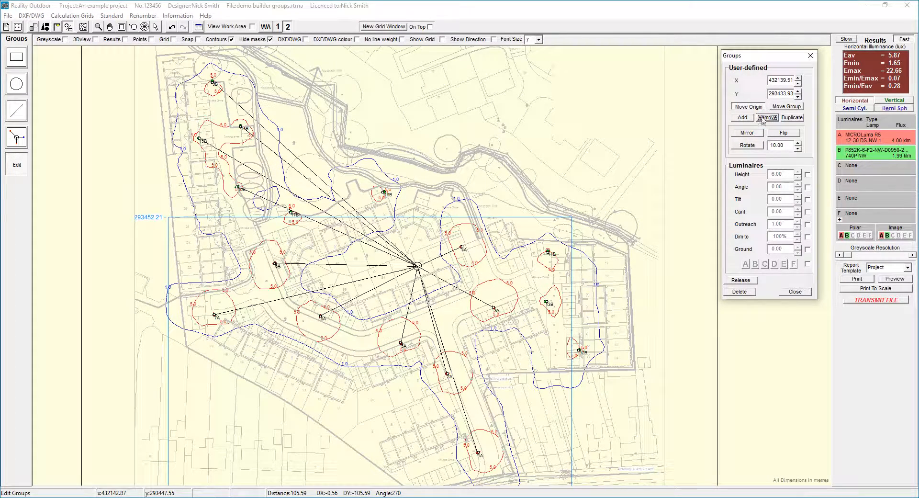
pyautogui.moveTo(165, 71); pyautogui.dragTo(268, 221)
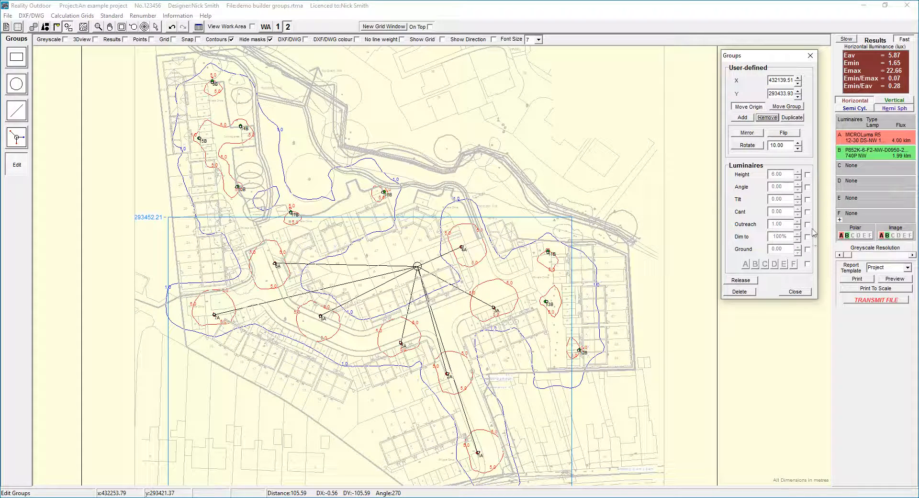
# Enable the group's common luminaire height at 5.00 m and add the type B luminaires back into the group.
pyautogui.click(807, 176)
pyautogui.click(797, 177)
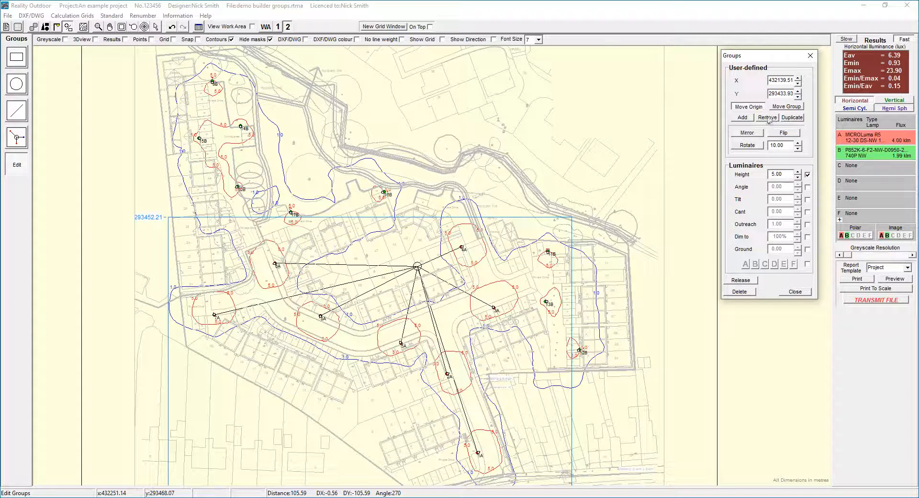
pyautogui.click(741, 117)
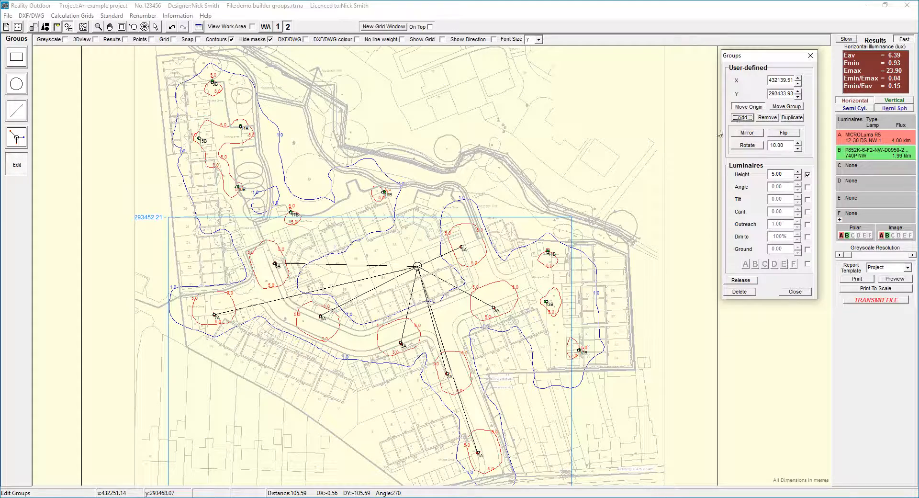
pyautogui.moveTo(115, 59); pyautogui.dragTo(630, 476)
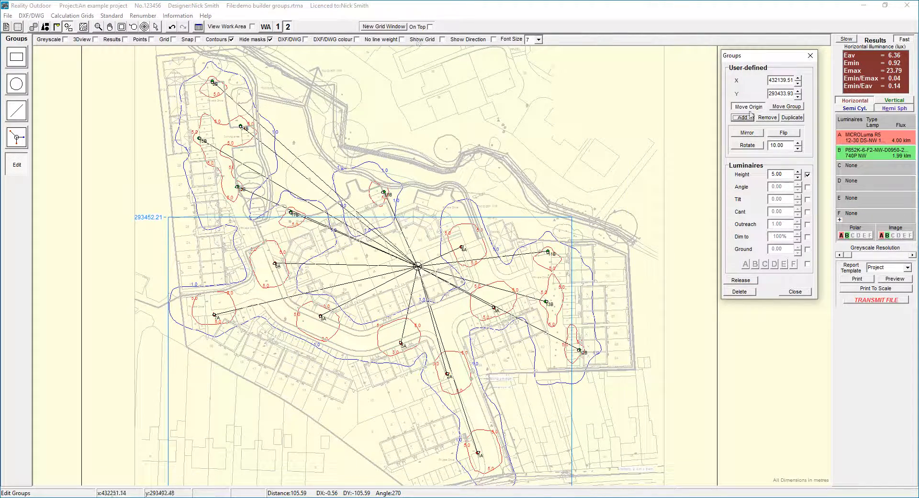
# Try a greater luminaire height for the whole group and return it to 5.00 m.
pyautogui.click(797, 172)
pyautogui.click(798, 172)
pyautogui.click(798, 178)
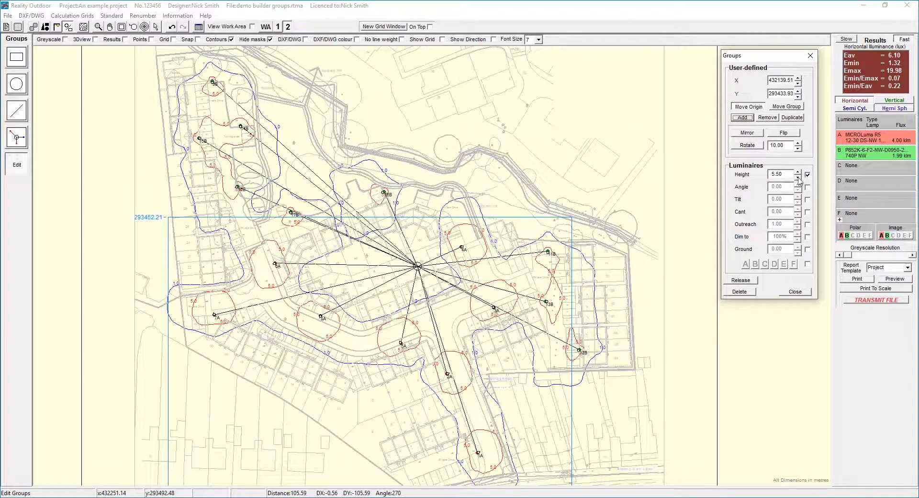
pyautogui.click(798, 178)
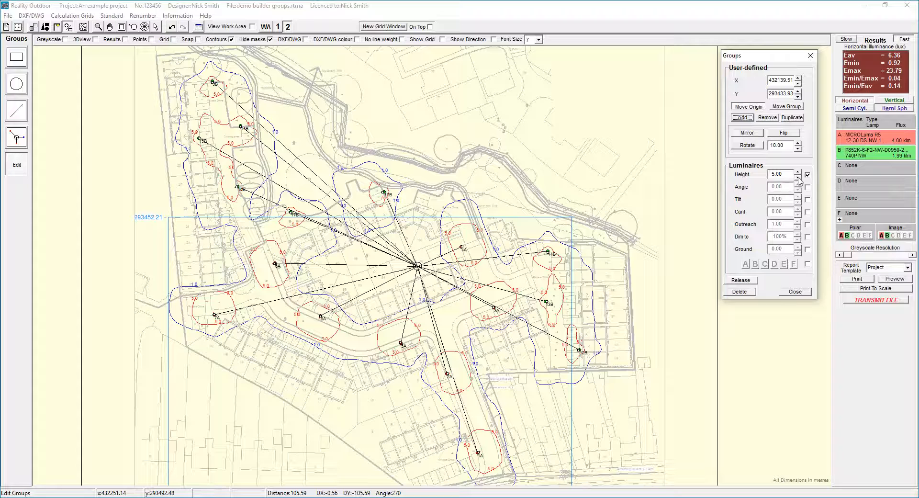
# Enable the group's tilt, try 2.50 and -1.00 degrees, and return it to 0.00.
pyautogui.click(808, 199)
pyautogui.press('Return')
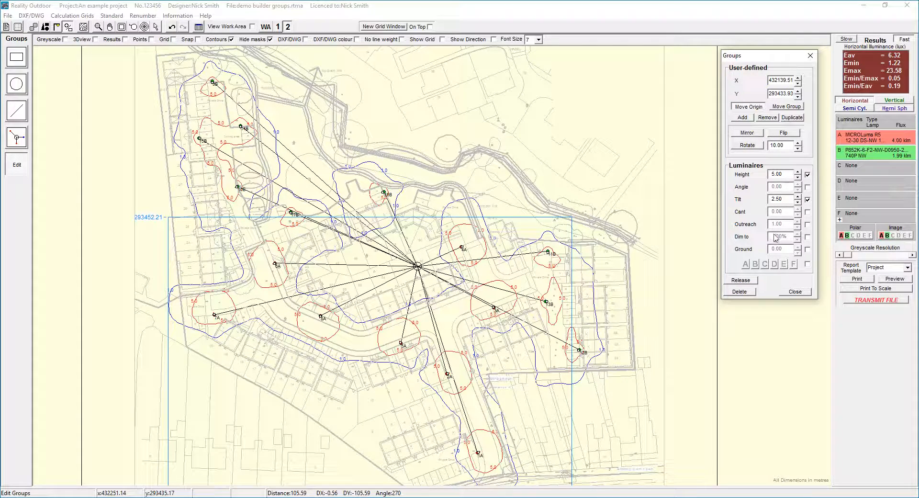
pyautogui.click(797, 202)
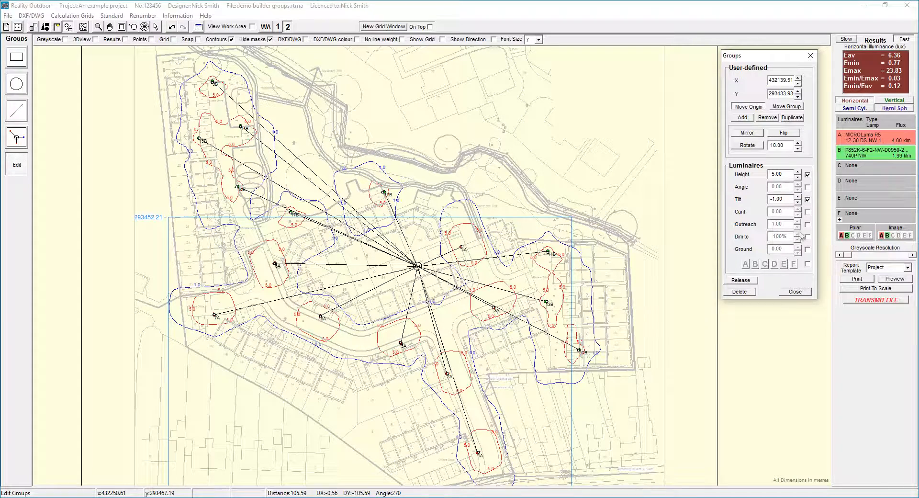
pyautogui.click(798, 196)
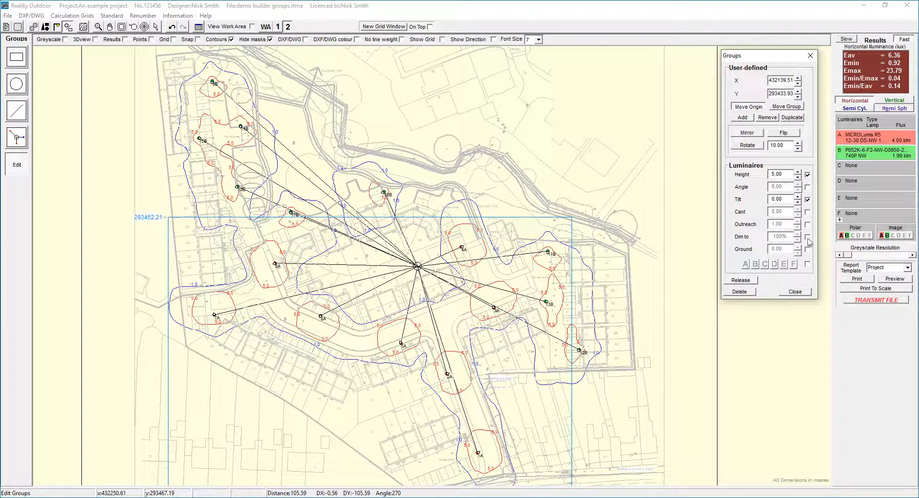
# Enable dimming for the group and dim all its luminaires to 75%.
pyautogui.click(808, 237)
pyautogui.doubleClick(785, 237)
pyautogui.write('75')
pyautogui.press('Return')
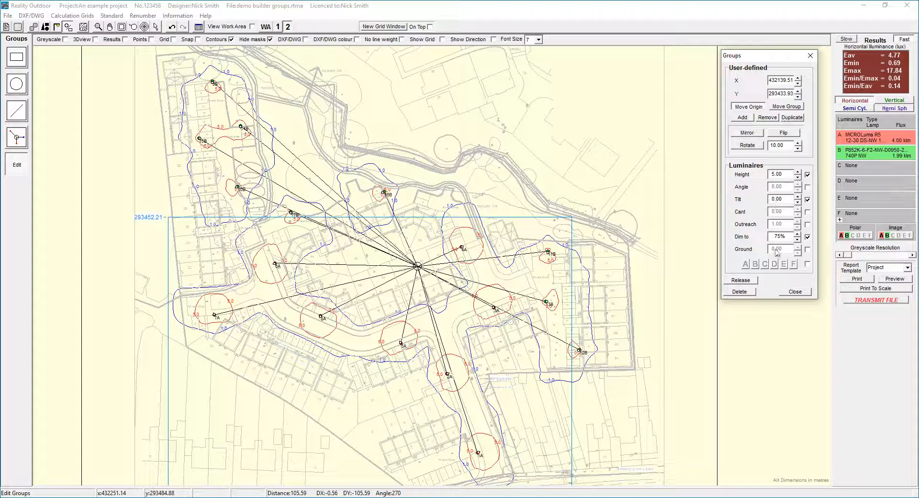
# Take the type B luminaires out of the group so that it holds only the type A luminaires.
pyautogui.click(767, 118)
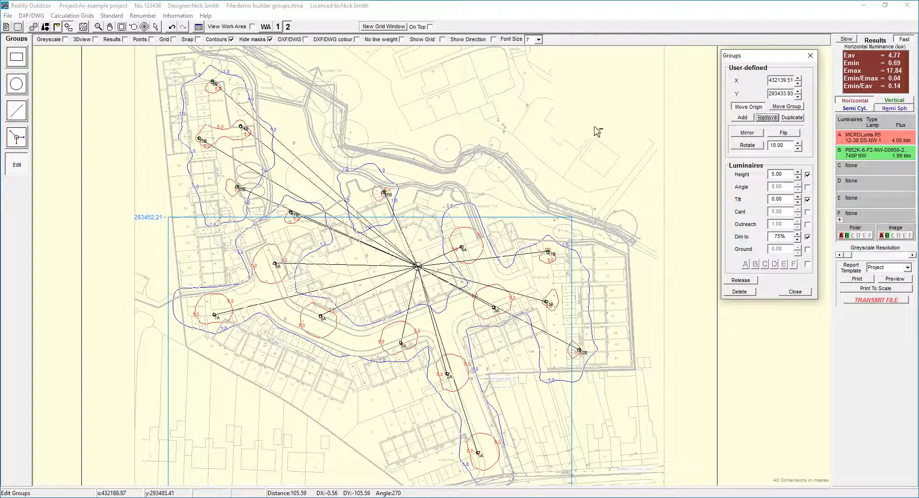
pyautogui.moveTo(163, 71); pyautogui.dragTo(286, 220)
pyautogui.moveTo(524, 207); pyautogui.dragTo(631, 395)
pyautogui.click(766, 117)
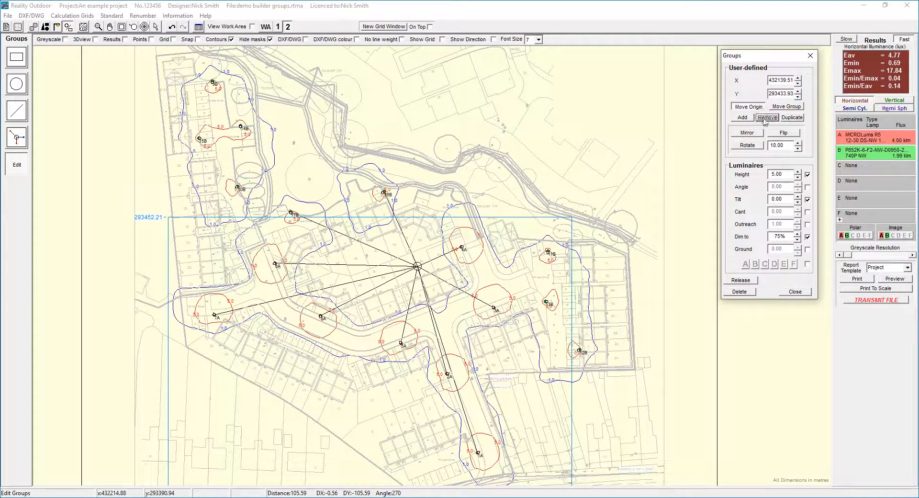
pyautogui.moveTo(252, 158); pyautogui.dragTo(443, 245)
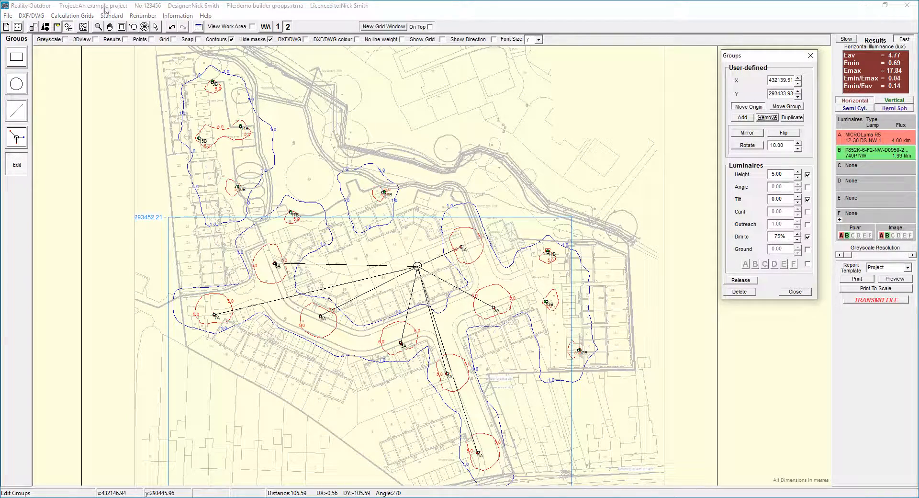
# Assign the 2.17 klm VMX.L024.V1.L2L3 from Holophane Europe's Roadway V-Max Common range as luminaire type C.
pyautogui.click(57, 26)
pyautogui.click(16, 76)
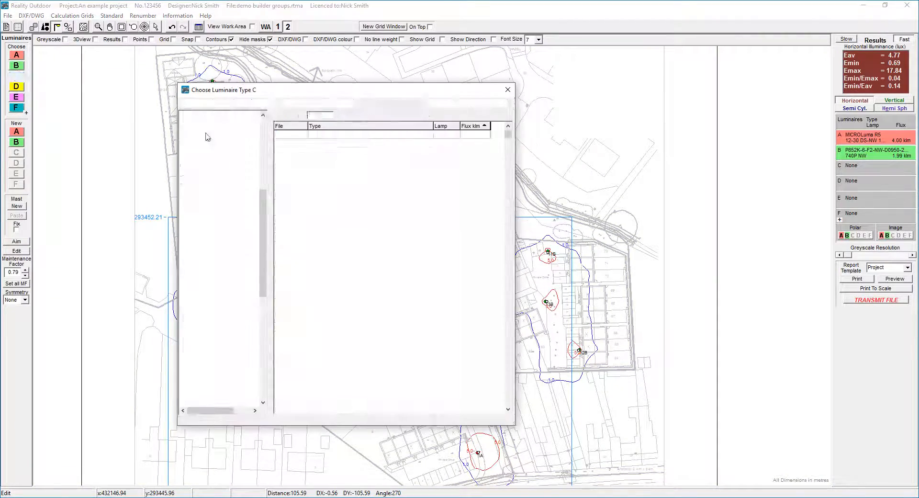
pyautogui.moveTo(401, 93); pyautogui.dragTo(468, 94)
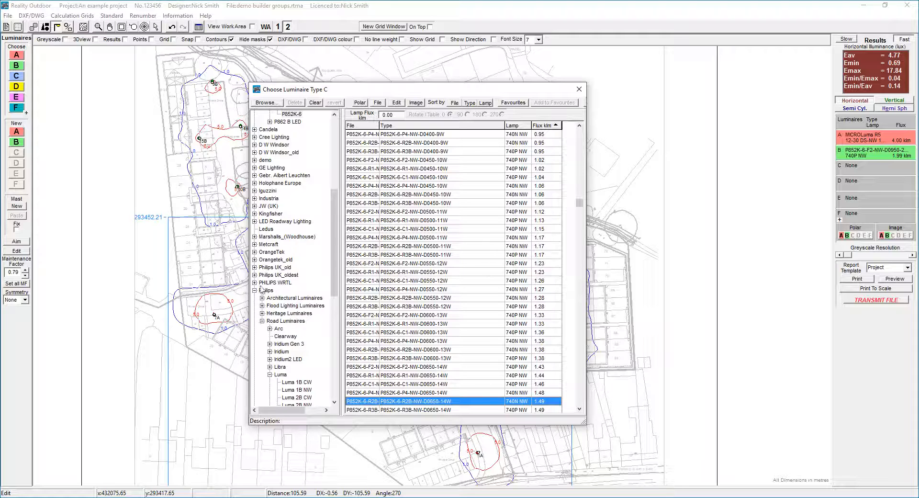
pyautogui.click(254, 183)
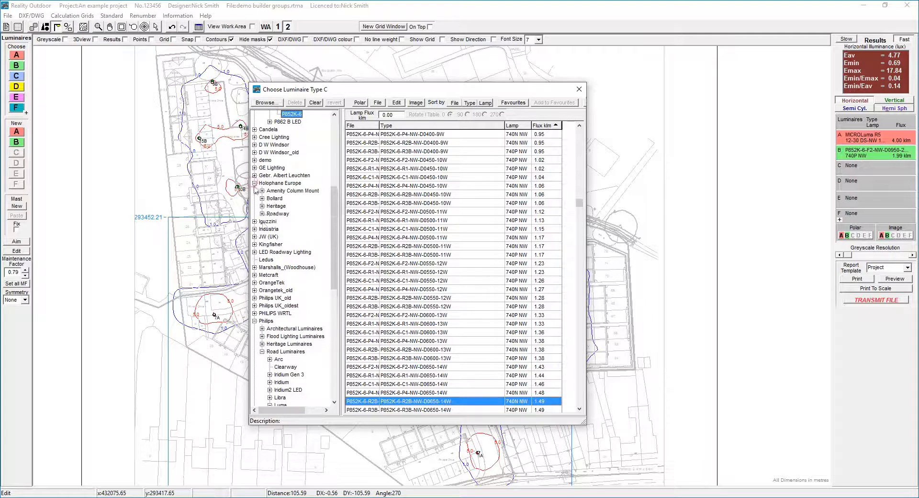
pyautogui.click(262, 213)
pyautogui.click(269, 267)
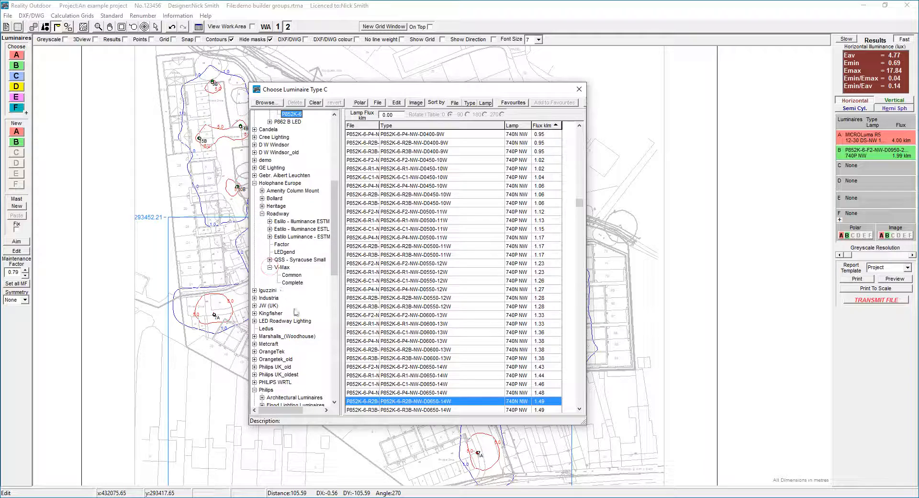
pyautogui.click(291, 275)
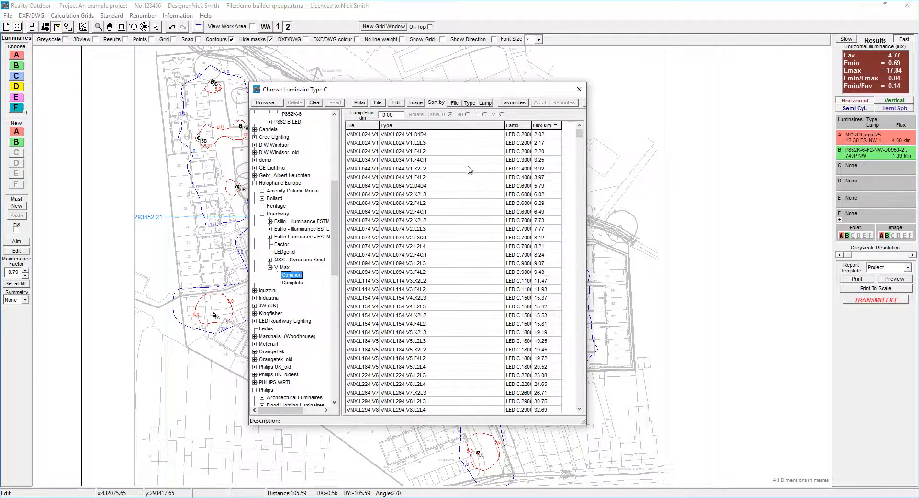
pyautogui.click(541, 143)
pyautogui.click(579, 89)
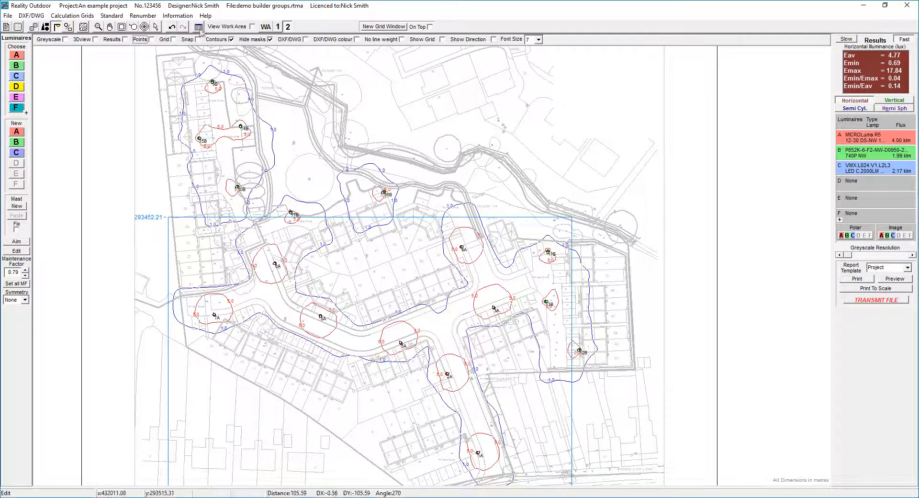
# Open the luminaire group for editing and switch all its luminaires from type A to type C.
pyautogui.click(69, 27)
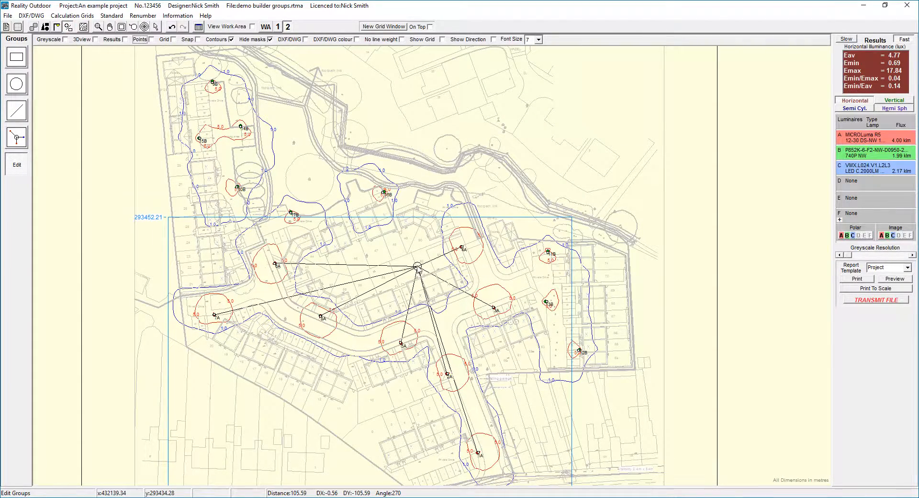
pyautogui.click(417, 266)
pyautogui.click(859, 230)
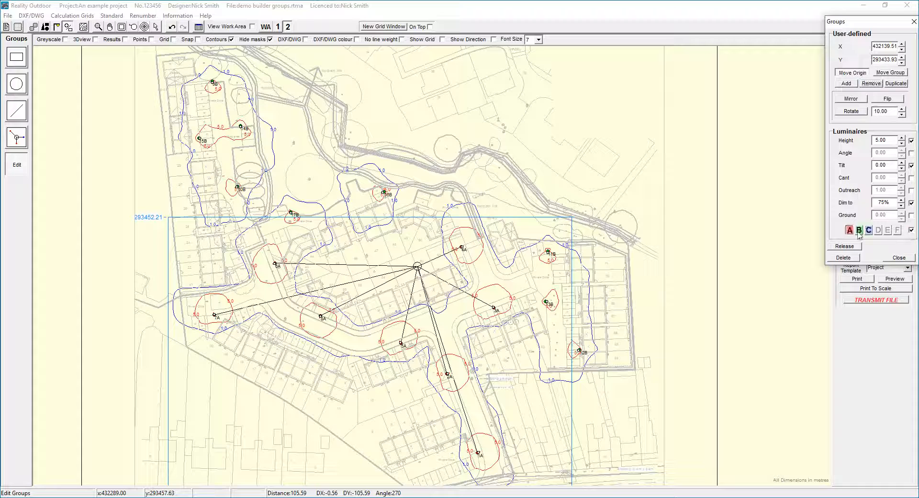
pyautogui.click(867, 230)
pyautogui.moveTo(871, 28); pyautogui.dragTo(735, 87)
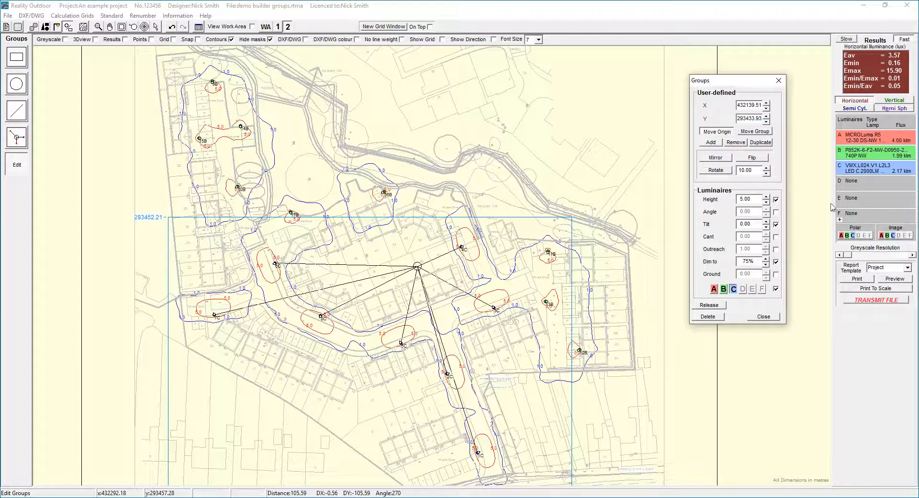
# Reopen the luminaire choice for type C and list Holophane Europe's complete Roadway V-Max range.
pyautogui.click(57, 27)
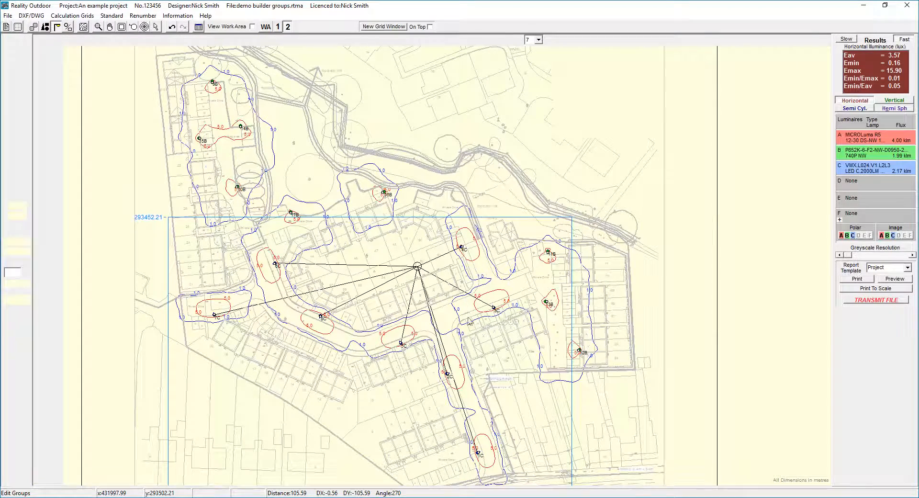
pyautogui.click(17, 75)
pyautogui.moveTo(413, 93); pyautogui.dragTo(755, 91)
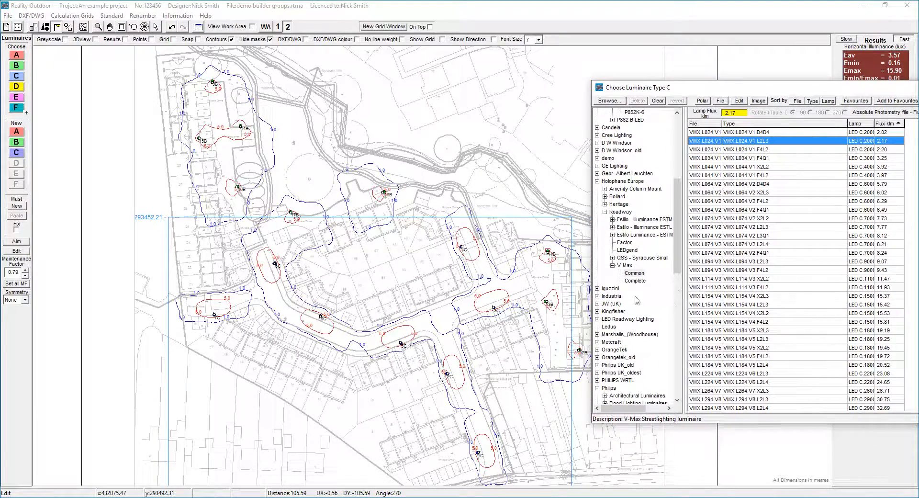
pyautogui.click(635, 280)
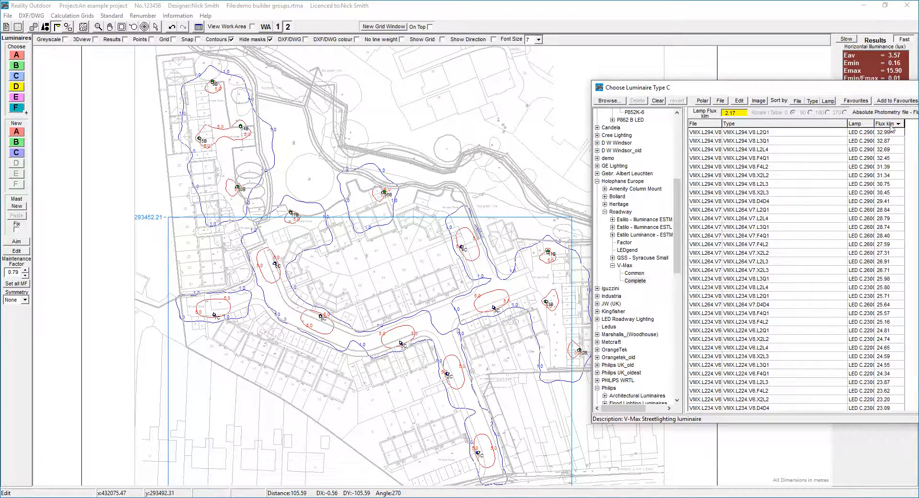
# Sort the range by ascending flux and try the VMX.L024.V1 variants one after another as luminaire type C.
pyautogui.click(824, 134)
pyautogui.press('Down')
pyautogui.press('Down')
pyautogui.press('Down')
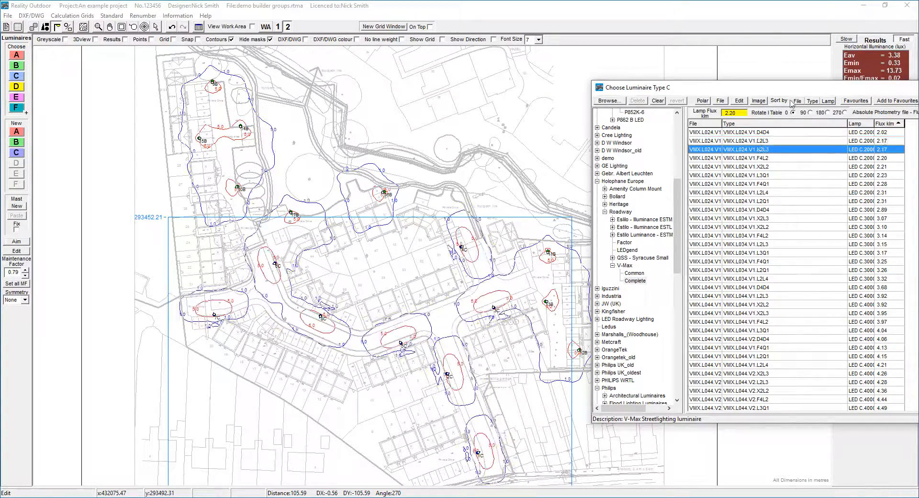
pyautogui.press('Down')
pyautogui.press('Down')
pyautogui.press('Down')
pyautogui.press('Down')
pyautogui.press('Down')
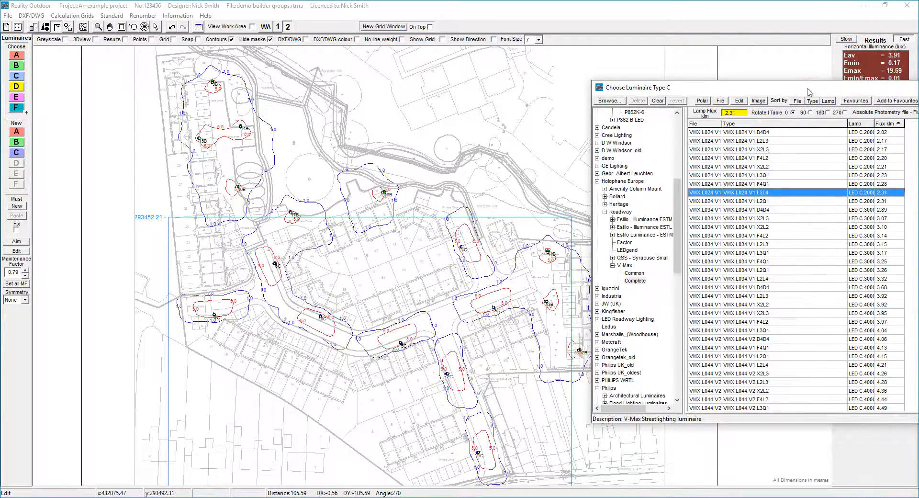
pyautogui.press('Down')
pyautogui.press('Down')
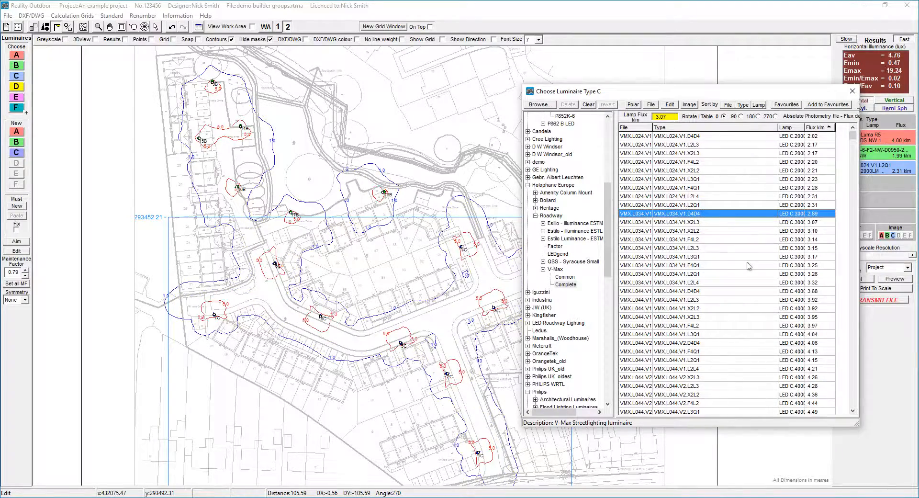
# Try the VMX.L034.V1 variants starting with D4D4 and keep the 3.25 klm VMX.L034.V1.F4Q1 as luminaire type C.
pyautogui.press('Up')
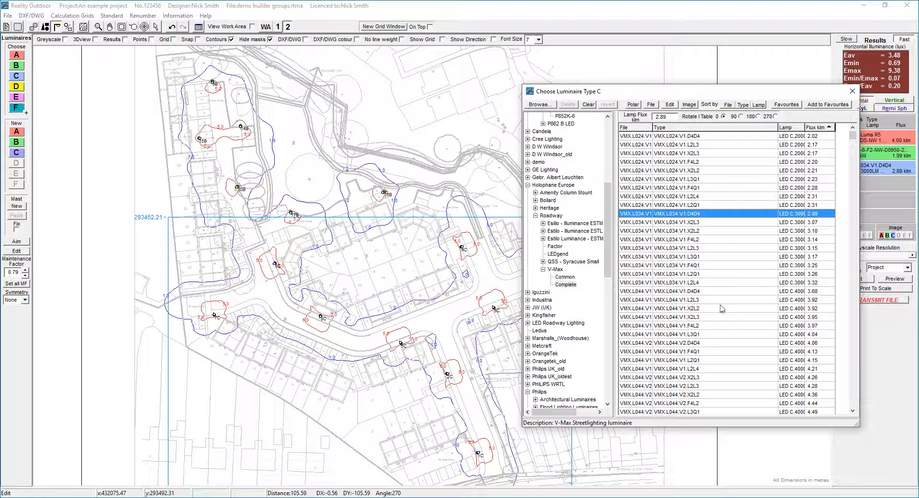
pyautogui.press('Down')
pyautogui.press('Down')
pyautogui.press('Down')
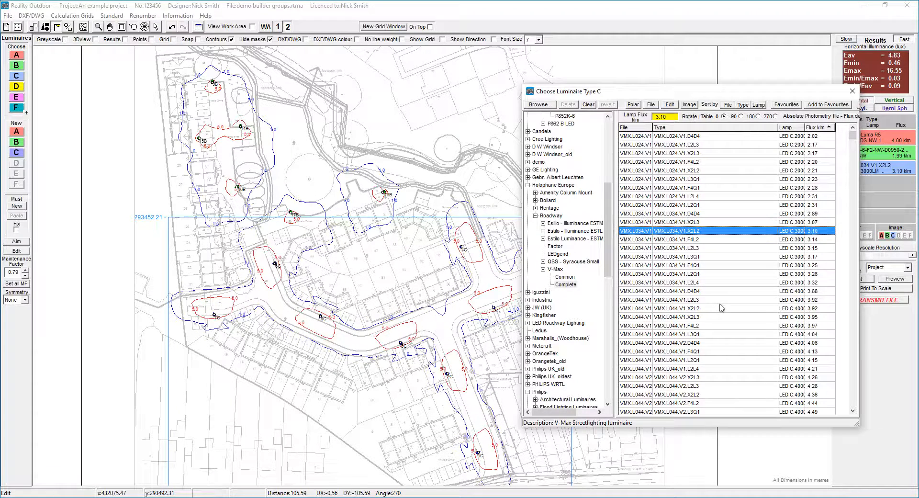
pyautogui.press('Down')
pyautogui.press('Down')
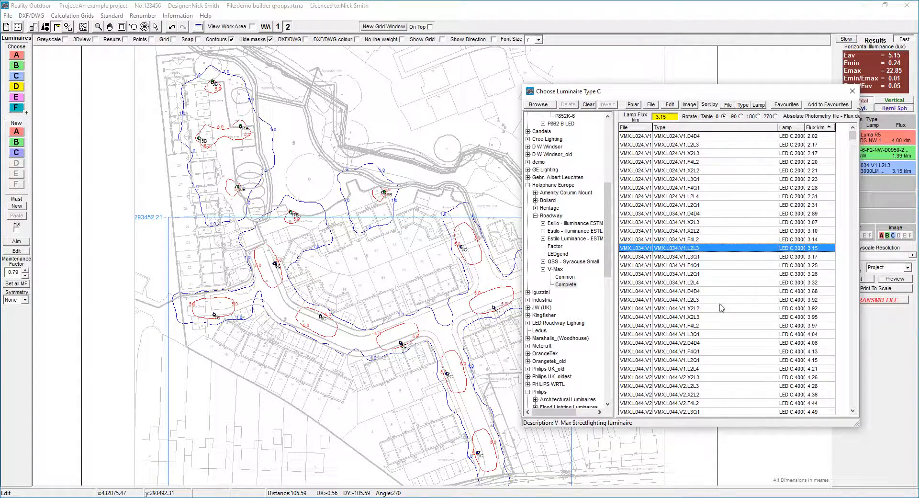
pyautogui.press('Down')
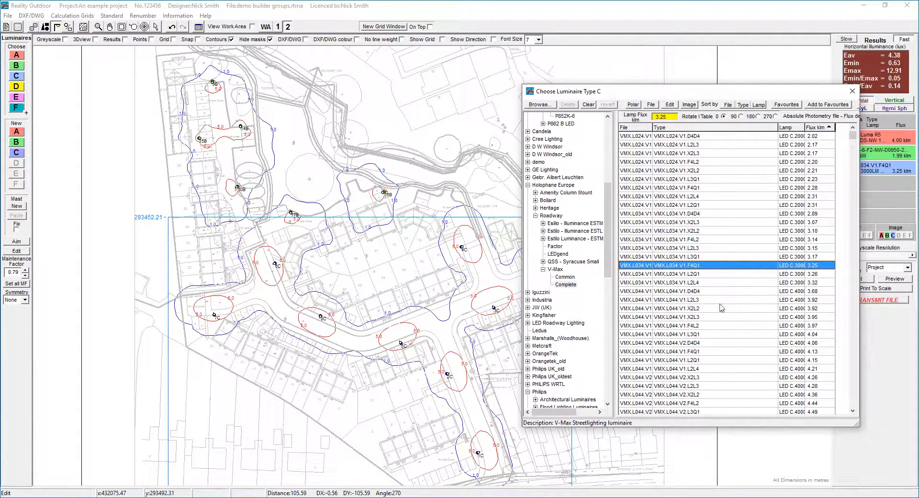
pyautogui.click(852, 91)
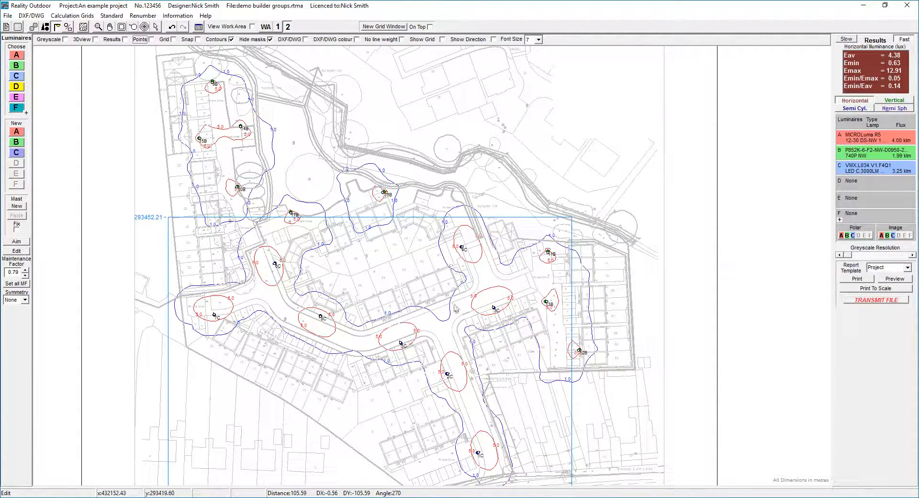
# Reopen the luminaire group, switch all its luminaires back to type A and close the group's settings.
pyautogui.click(67, 27)
pyautogui.click(418, 263)
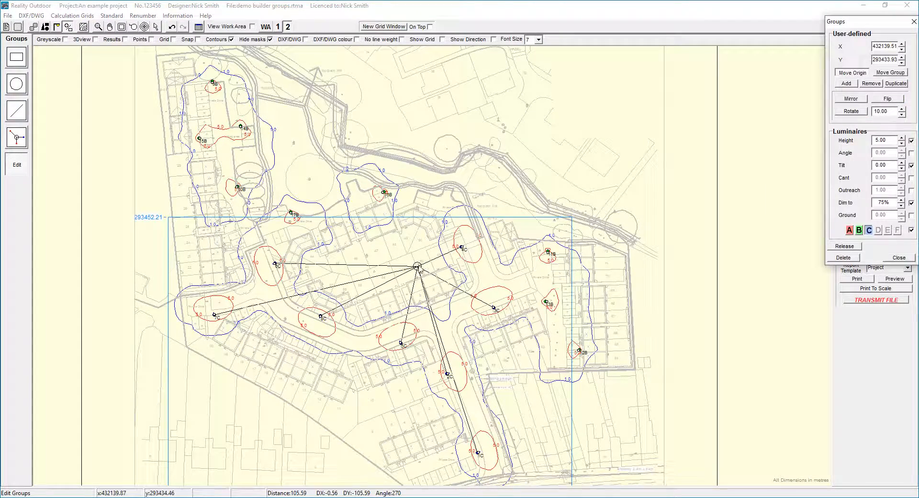
pyautogui.click(849, 231)
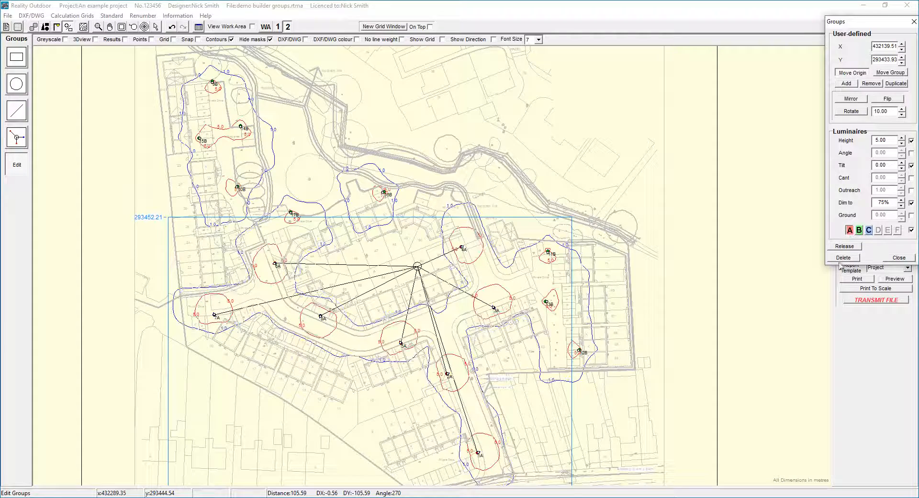
pyautogui.click(913, 22)
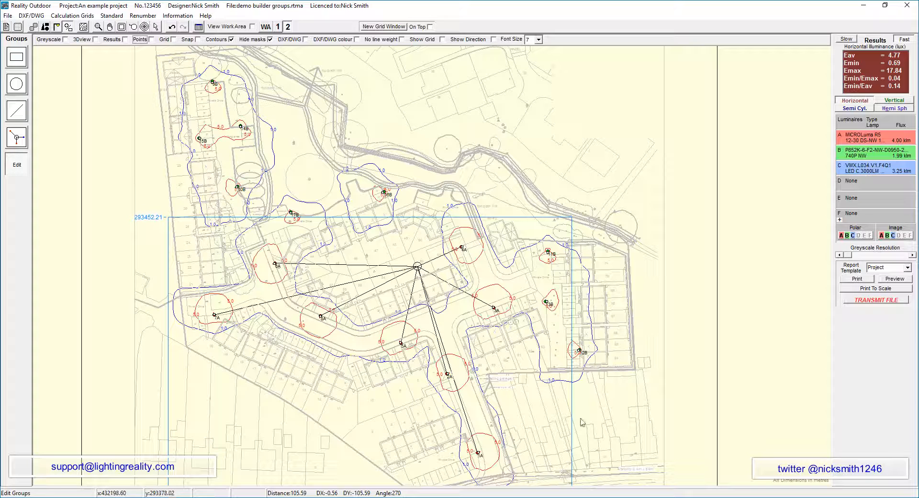
pyautogui.click(823, 497)
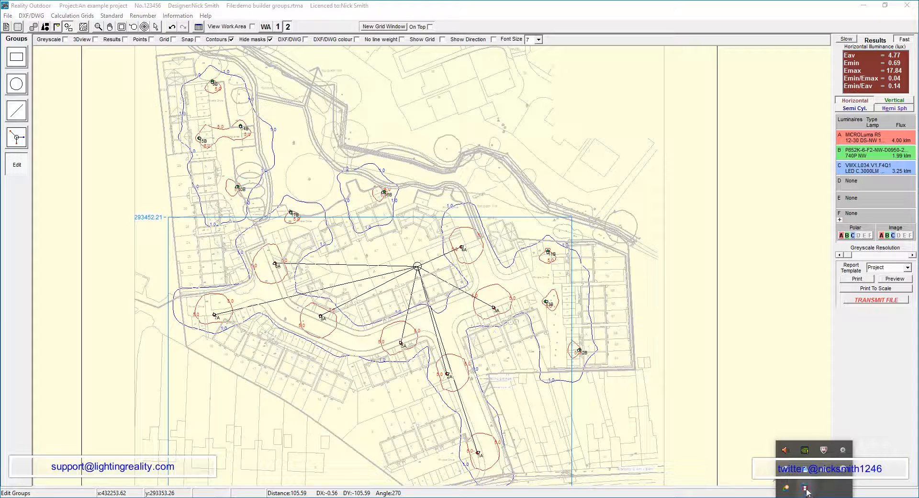
pyautogui.click(805, 489)
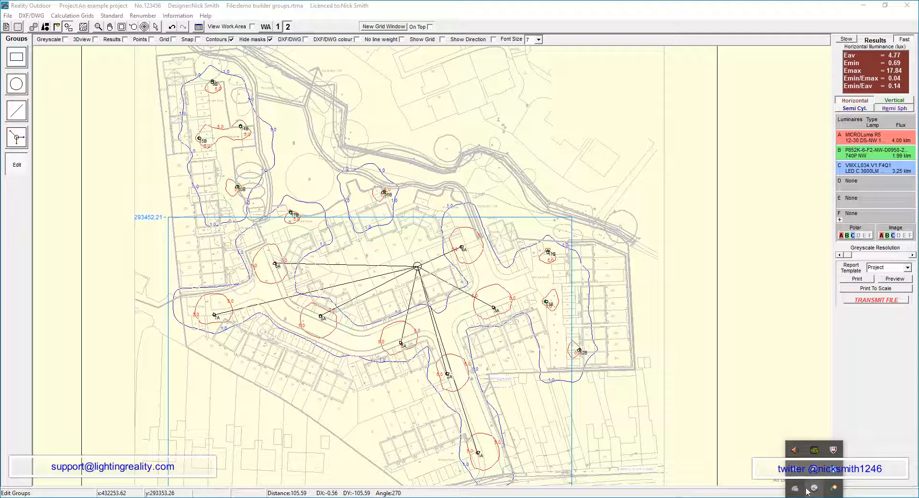